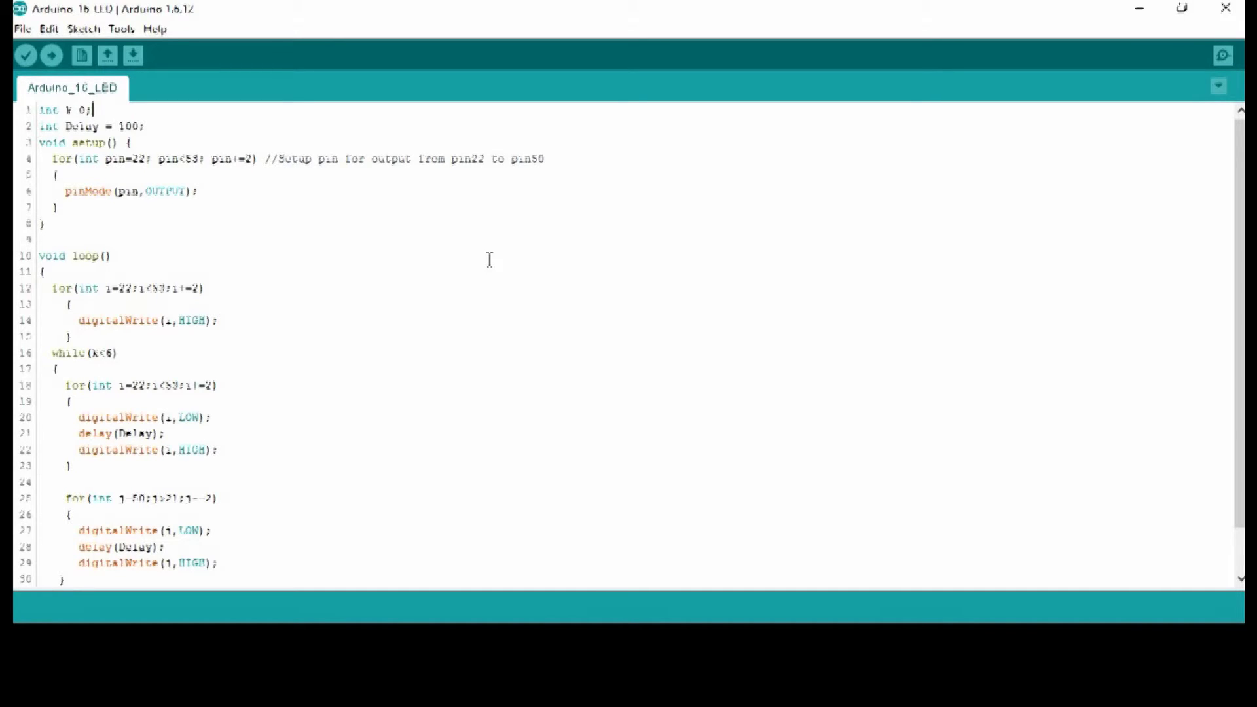
Point the cursor at the declaration of counter k and the delay value of 100.
key(Down)
key(Up)
key(Up)
key(Down)
Walk through the setup() header and its for loop: pin=22, pin<53, pin+=2.
key(Down)
key(Down)
key(Up)
key(Down)
key(Up)
key(Down)
key(Left)
key(Right)
key(Right)
key(Right)
key(Right)
key(Right)
key(Right)
key(Right)
key(Right)
key(Right)
key(Right)
key(Right)
key(Right)
Step through the pinMode arguments and the closing brace of the setup loop.
key(Down)
key(Down)
key(Left)
key(Left)
key(Left)
key(Left)
key(Left)
key(Left)
key(Left)
key(Left)
key(Right)
key(Down)
key(Up)
key(Home)
key(Right)
key(Right)
key(Right)
key(Right)
key(Right)
key(Right)
key(Right)
key(Right)
key(Right)
Trace the first for loop in loop(), its matching braces and the digitalWrite HIGH statement.
key(Down)
key(Down)
key(Down)
key(Down)
key(Down)
key(Up)
key(Down)
key(Down)
key(Down)
key(Down)
key(Up)
key(Up)
key(Up)
key(Down)
key(Up)
key(Down)
key(Down)
key(Up)
key(Up)
key(Down)
key(Down)
key(Down)
Move through the while loop to k++, then back to the inner loop turning pins LOW.
key(Down)
key(Down)
key(Down)
key(Down)
key(Down)
key(Down)
key(Down)
key(Down)
key(Down)
key(Down)
key(Up)
key(Up)
key(Up)
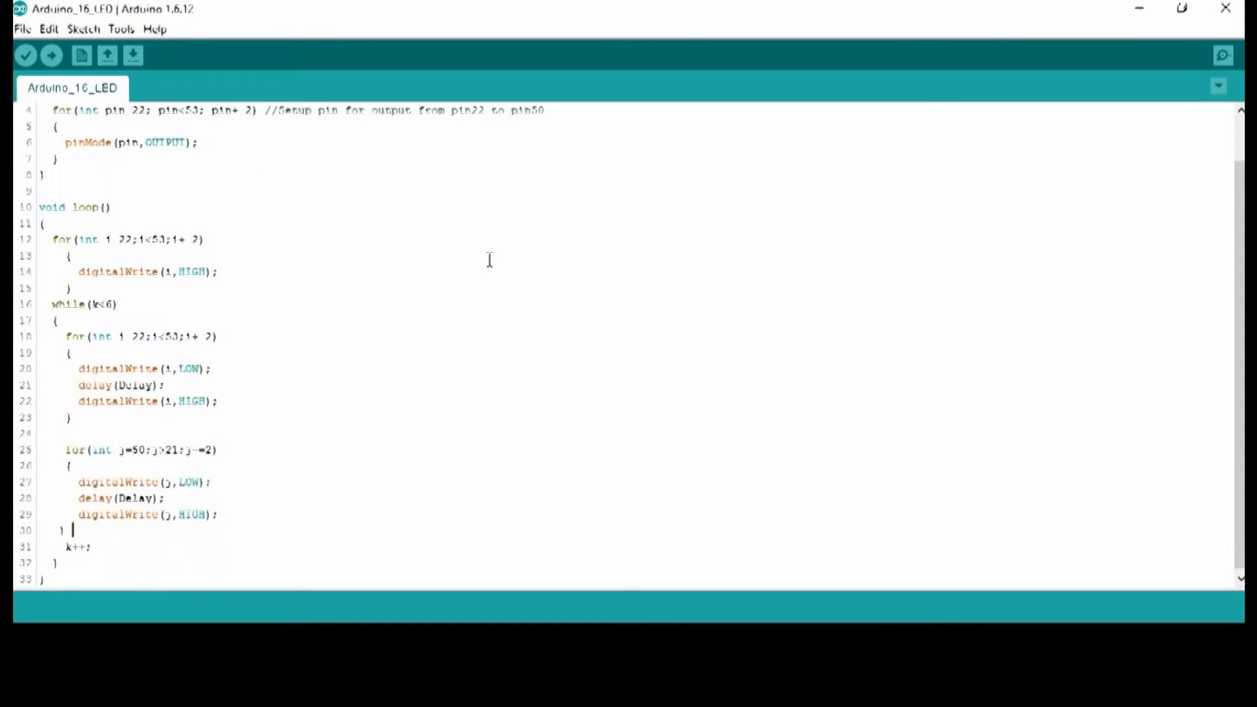
key(Up)
key(Up)
key(Up)
key(Up)
key(Down)
key(Up)
key(Up)
key(Down)
key(Up)
key(Up)
key(Right)
key(Right)
key(Down)
key(Down)
key(Right)
key(Right)
Step along the reverse for loop header: j=50 start, j>21 end condition, j-=2 step.
key(Down)
key(Down)
key(Down)
key(Down)
key(Down)
key(Down)
key(Down)
key(Up)
key(Up)
key(Up)
key(Up)
key(Right)
key(Right)
key(Right)
key(Right)
key(Right)
key(Right)
key(Right)
key(Right)
key(Right)
key(Right)
key(Right)
key(Right)
key(Right)
key(Right)
key(Right)
Compare the reverse loop's LOW write and delay line with the forward loop's delay line.
key(Down)
key(Down)
key(Up)
key(Up)
key(Up)
key(Up)
key(Up)
key(Up)
key(Down)
key(Down)
key(Down)
key(Down)
key(Down)
key(Down)
key(Down)
key(Down)
key(Down)
Change the while condition's repeat limit from k<6 to k<3.
key(Up)
key(Up)
key(Up)
key(Up)
key(Up)
key(Up)
key(Down)
key(Down)
key(Down)
key(Right)
key(Right)
key(Right)
key(Right)
key(Right)
key(Right)
key(BackSpace)
text(3)
Review the while block from its opening brace to the end of the reverse loop.
key(Down)
key(Down)
key(Down)
key(Down)
key(Down)
key(Down)
key(Up)
key(Up)
key(Up)
key(Down)
key(Down)
key(Down)
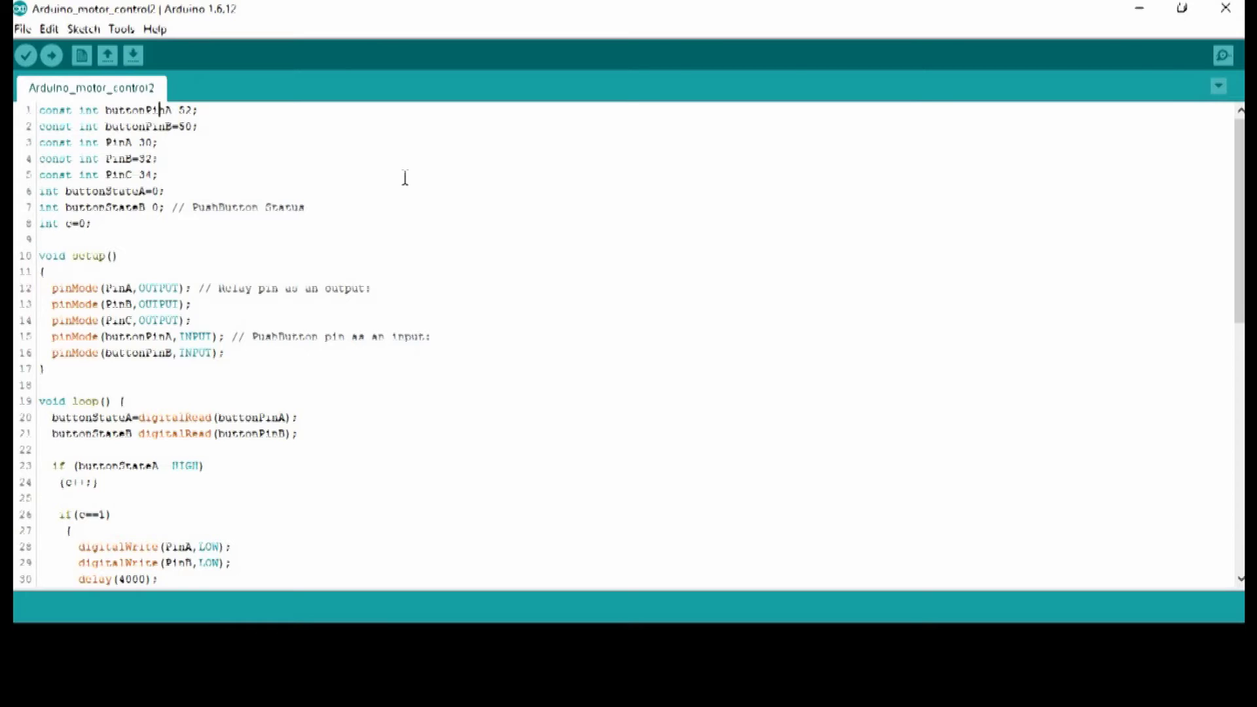
key(Down)
key(Up)
key(Right)
key(Right)
key(Right)
key(Down)
key(Up)
key(Left)
key(Down)
key(Right)
key(Right)
key(Left)
key(Left)
key(Left)
key(Left)
key(Left)
key(Down)
key(Left)
key(Left)
key(Left)
click(184, 191)
key(Down)
key(Down)
key(Down)
key(Down)
key(Down)
key(Down)
key(Down)
key(Down)
key(Down)
key(Down)
key(Down)
key(Down)
key(Down)
key(Down)
key(Down)
key(Down)
key(Down)
key(Down)
key(Down)
key(Up)
key(Up)
key(Up)
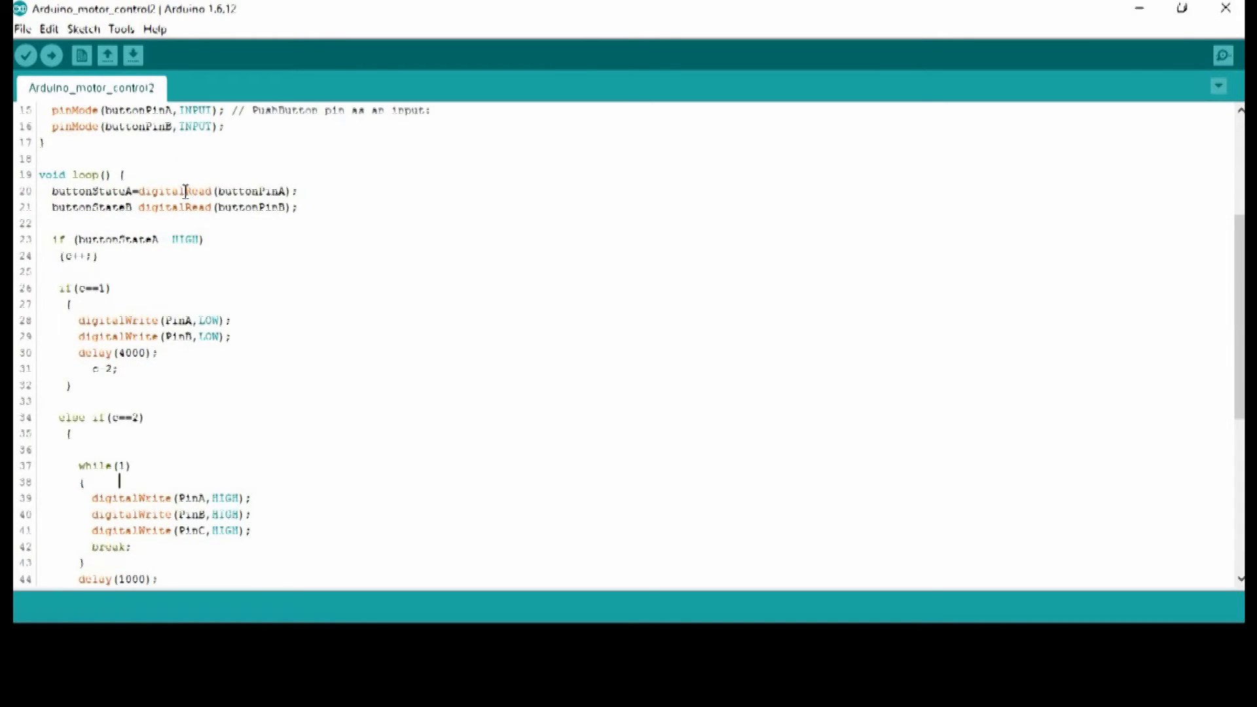
key(Up)
key(Up)
key(Up)
key(Up)
key(Up)
key(Up)
key(Up)
key(Up)
key(Down)
key(Down)
key(Down)
key(Down)
key(Down)
key(Down)
key(Up)
key(Up)
key(Up)
key(Up)
key(Down)
key(Down)
key(Down)
key(Down)
key(Down)
key(Down)
key(Up)
key(Down)
key(Down)
key(Down)
key(Up)
key(Down)
key(Down)
key(Down)
key(Down)
key(Down)
key(Up)
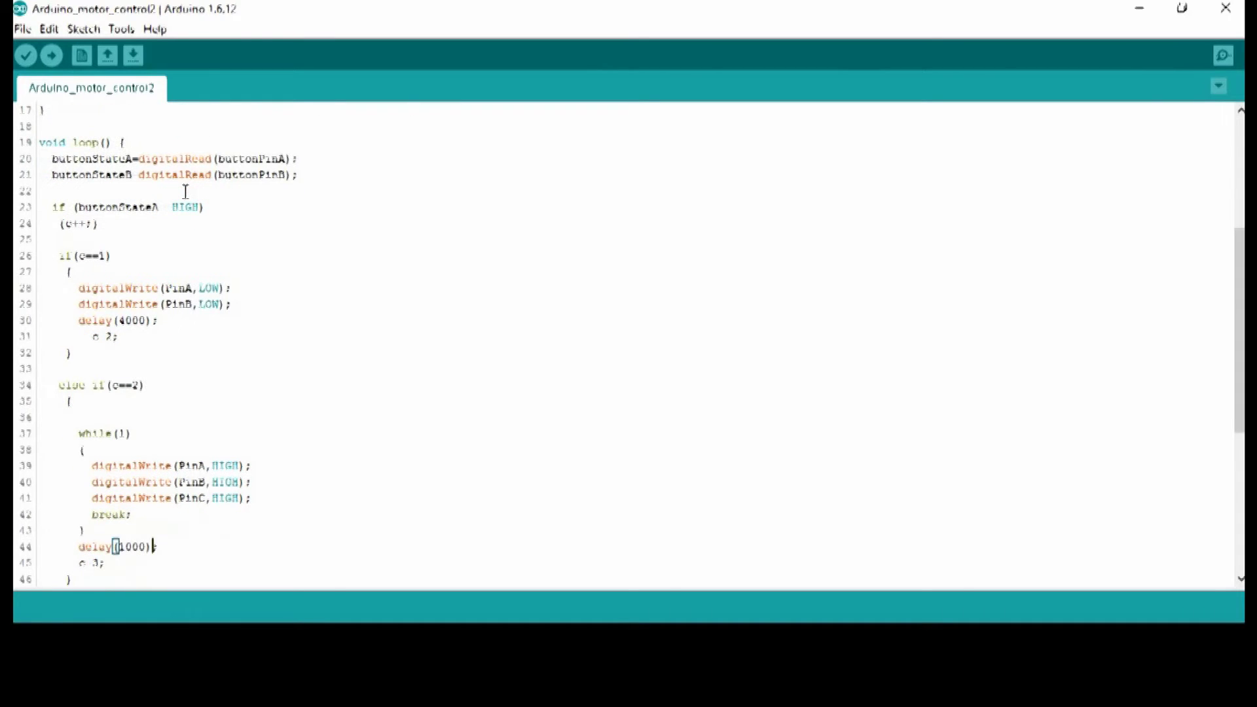
key(Down)
key(Down)
key(Down)
key(Down)
key(Down)
key(Down)
key(Down)
key(Up)
key(Up)
key(Up)
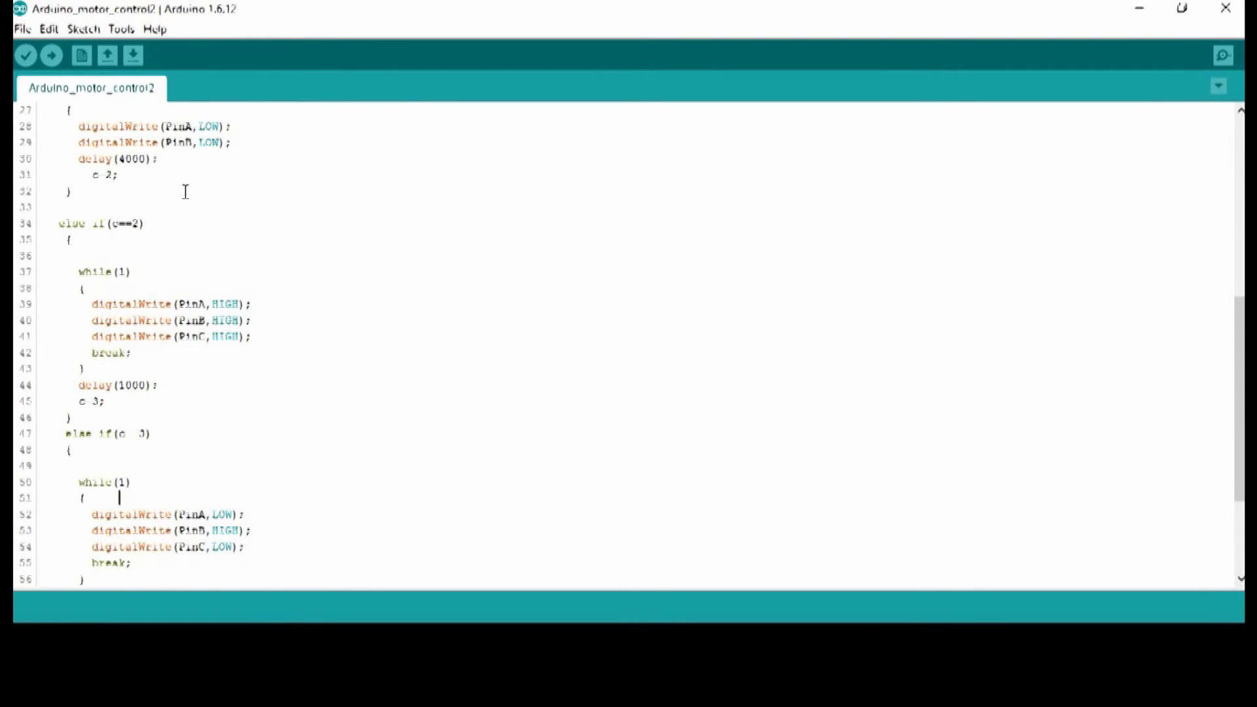
key(Up)
key(Up)
key(Up)
key(Up)
key(Up)
key(End)
key(Left)
key(Left)
key(Left)
key(Down)
key(Down)
key(End)
key(Left)
key(Left)
key(Left)
key(Down)
key(Down)
key(Down)
key(Down)
key(Down)
key(Down)
key(Down)
key(Down)
key(Down)
key(Up)
key(Up)
key(Up)
key(Up)
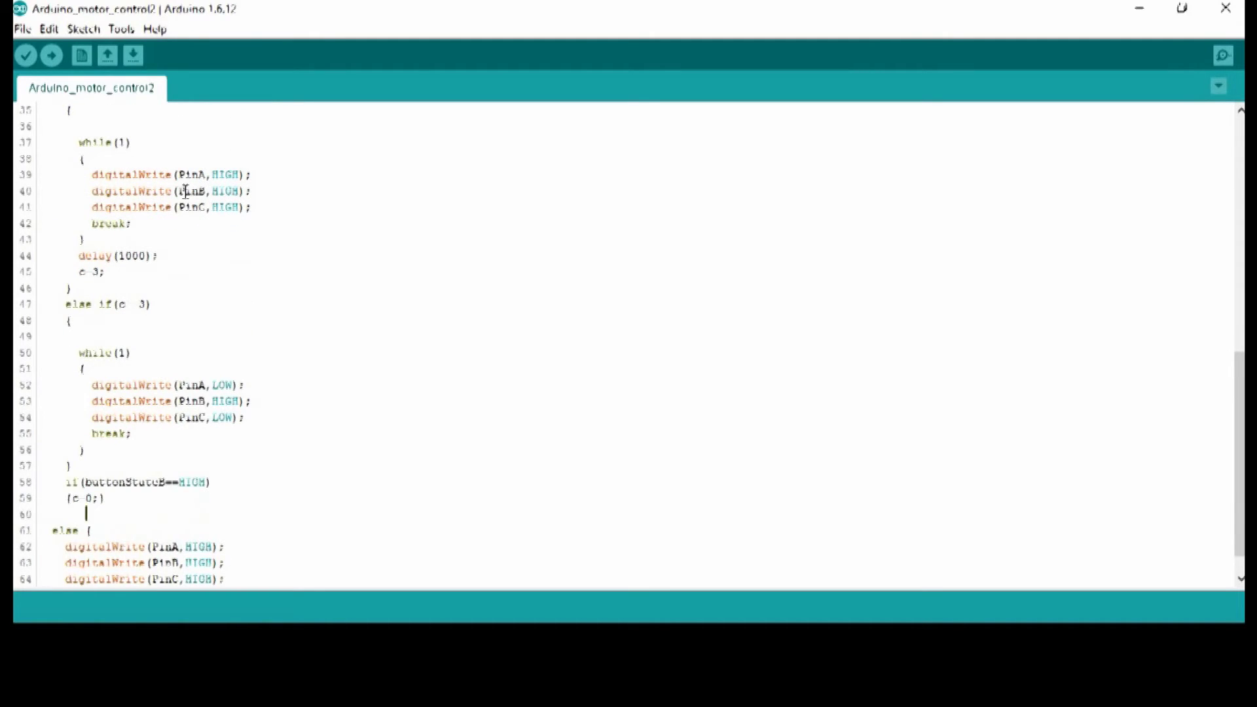
key(Up)
key(Up)
key(Up)
key(Up)
key(Up)
key(Down)
key(Down)
key(Down)
key(Down)
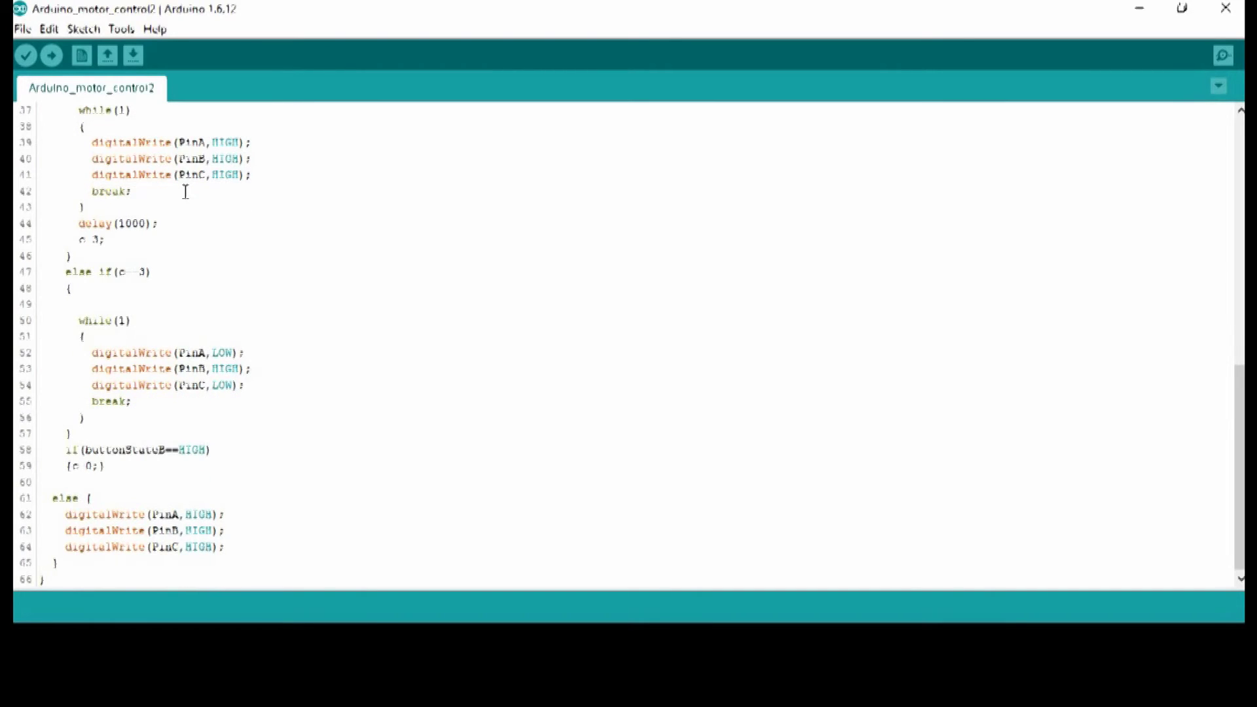
key(Up)
key(Right)
key(Up)
key(Down)
key(Down)
key(Down)
key(Down)
key(Down)
key(Down)
key(Up)
key(Up)
key(Up)
key(Up)
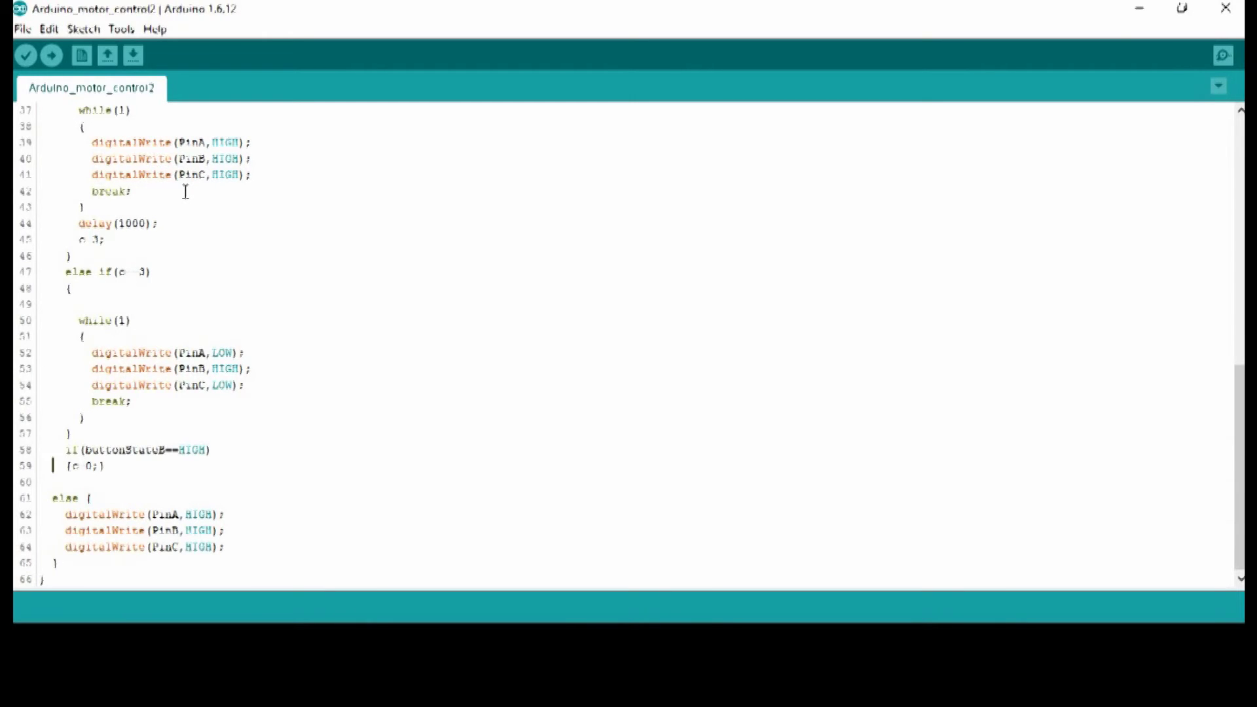